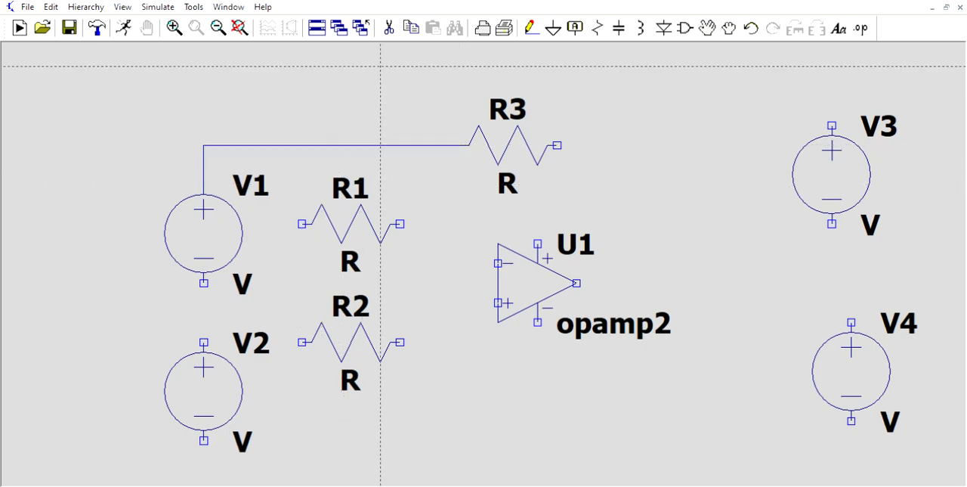
Delete the horizontal wire running from above V1 to R3's left terminal
key("Escape")
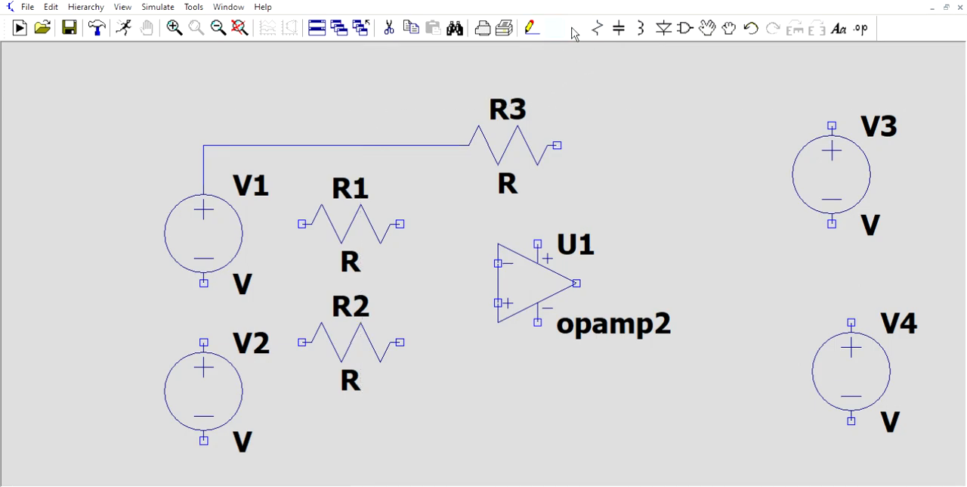
left_click(389, 28)
left_click(287, 145)
key("Escape")
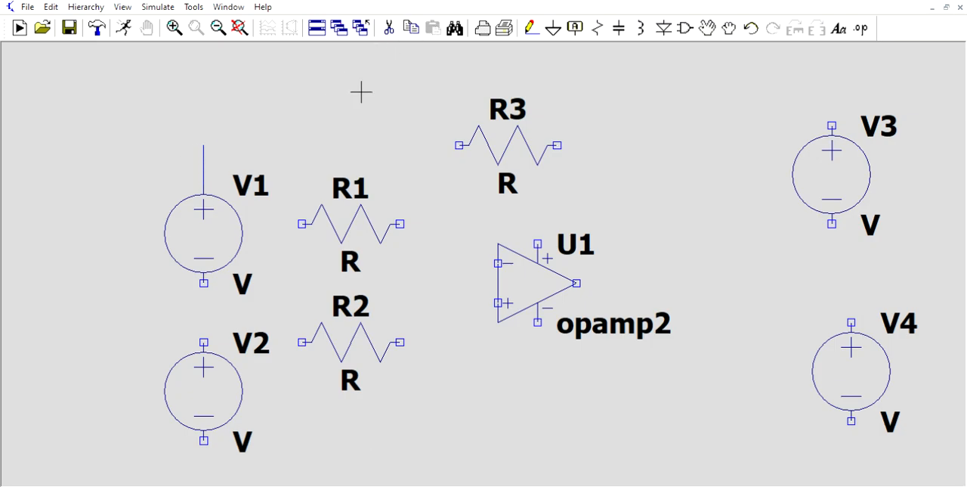
Wire R1's left terminal up and across to the open wire end above V1's positive terminal
left_click(534, 28)
left_click(302, 224)
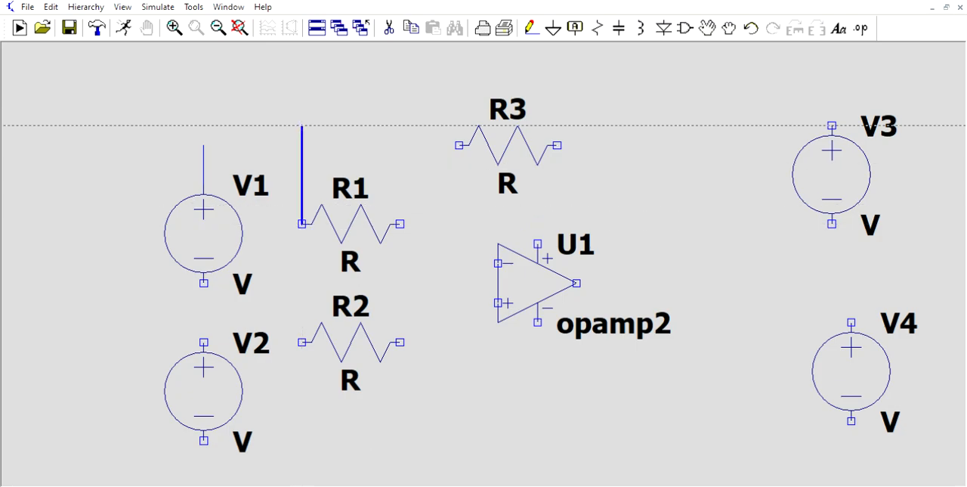
left_click(303, 146)
left_click(203, 145)
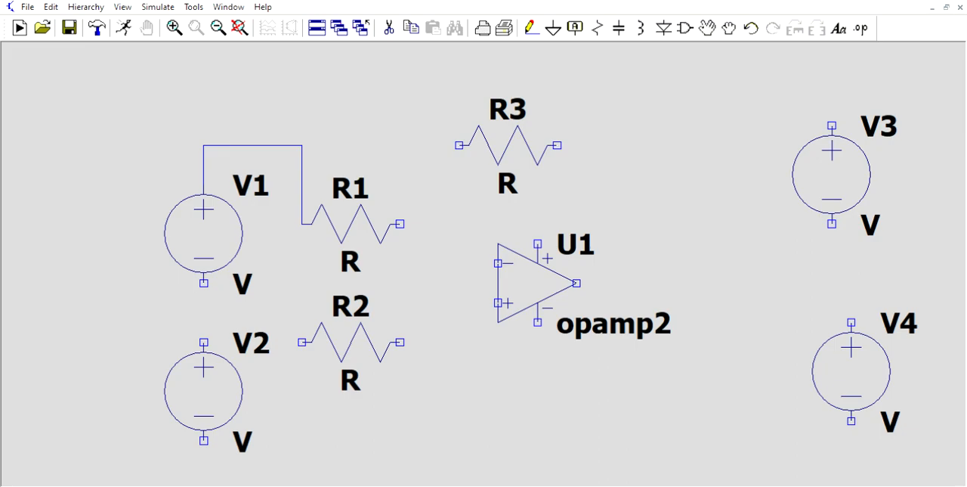
Wire V2's positive terminal to R2, and R2's right terminal up and across to U1's inverting input
left_click(204, 342)
left_click(302, 342)
left_click(400, 342)
right_click(419, 342)
left_click(419, 342)
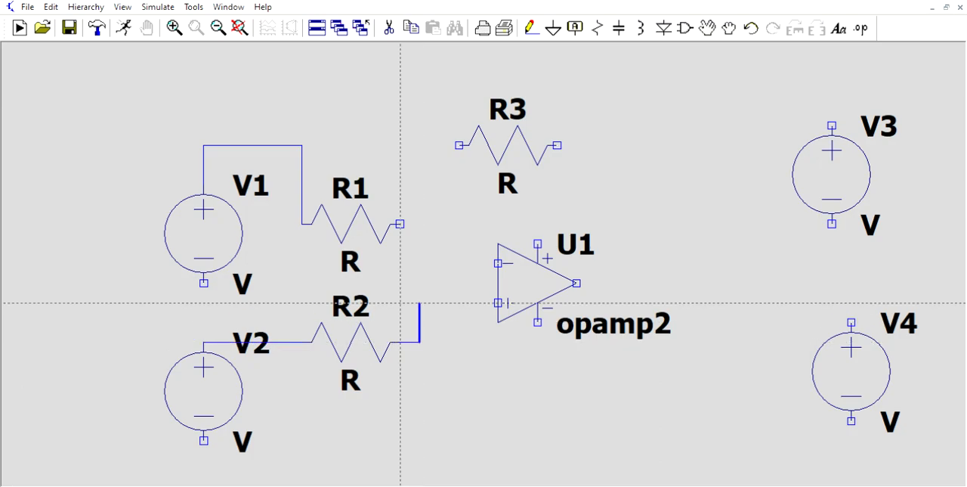
left_click(420, 264)
left_click(498, 283)
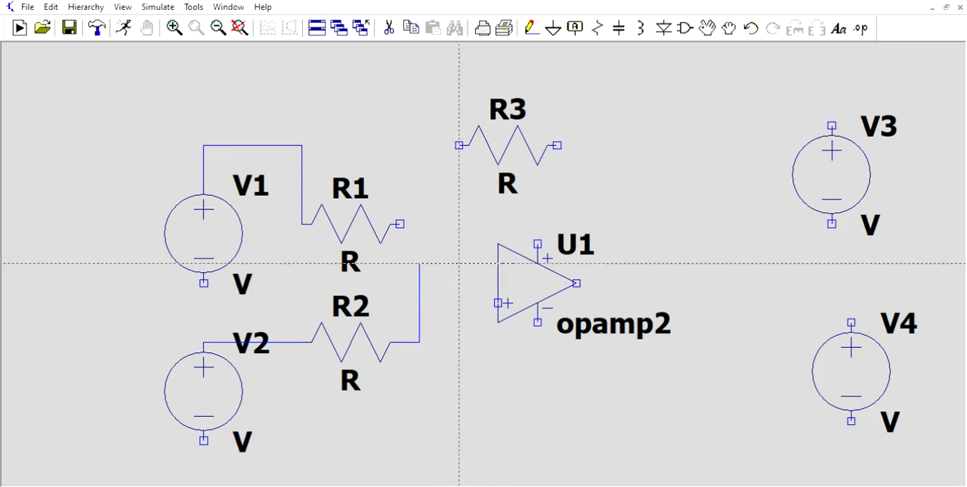
Connect R1's right terminal and R3's left terminal to the vertical wire feeding U1's inverting input
left_click(399, 224)
left_click(420, 263)
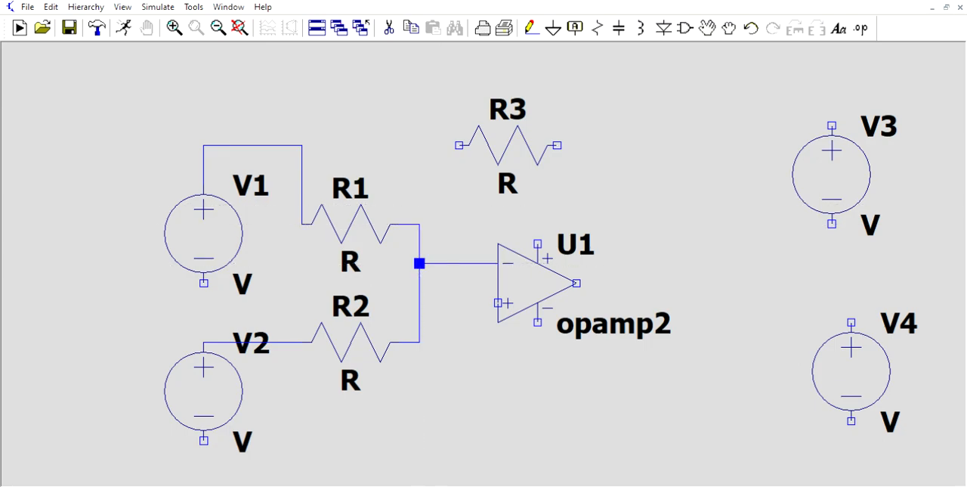
left_click(460, 145)
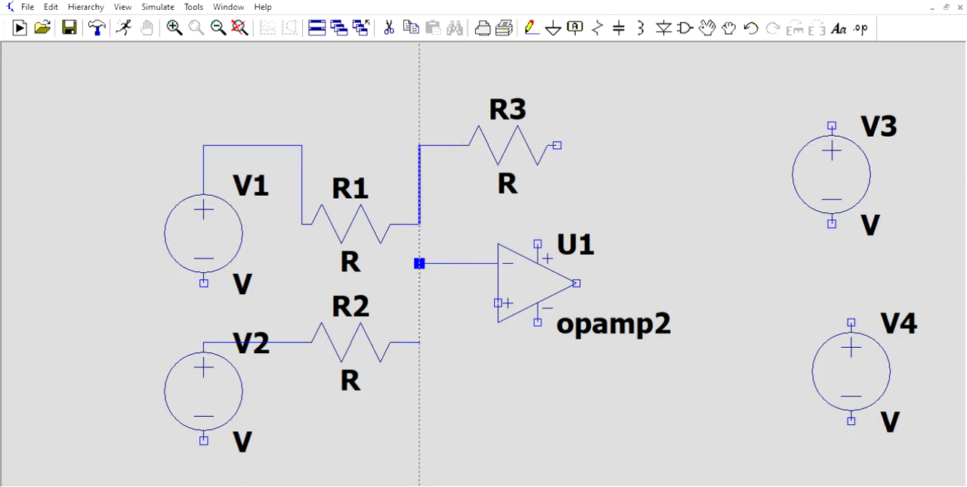
left_click(419, 223)
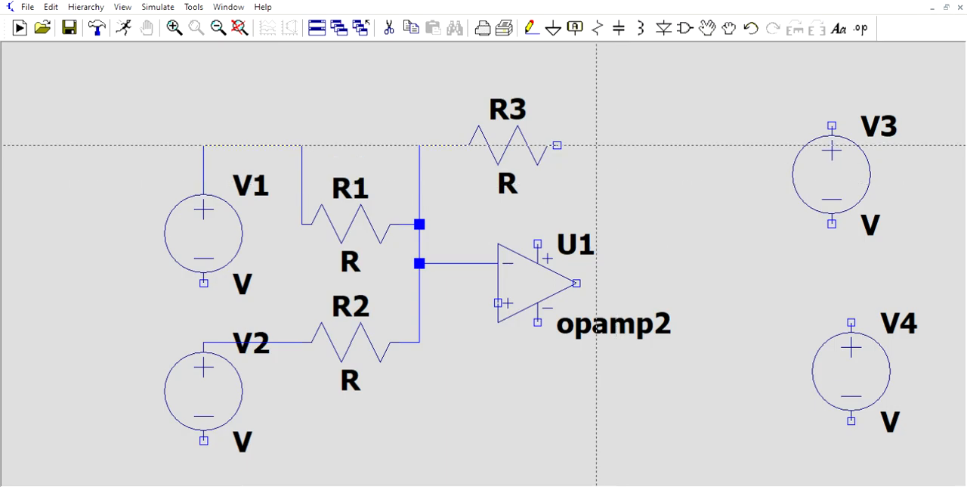
Wire R3's right terminal down to U1's output and retrace the wire from the inverting input to the summing junction
left_click(557, 144)
left_click(597, 165)
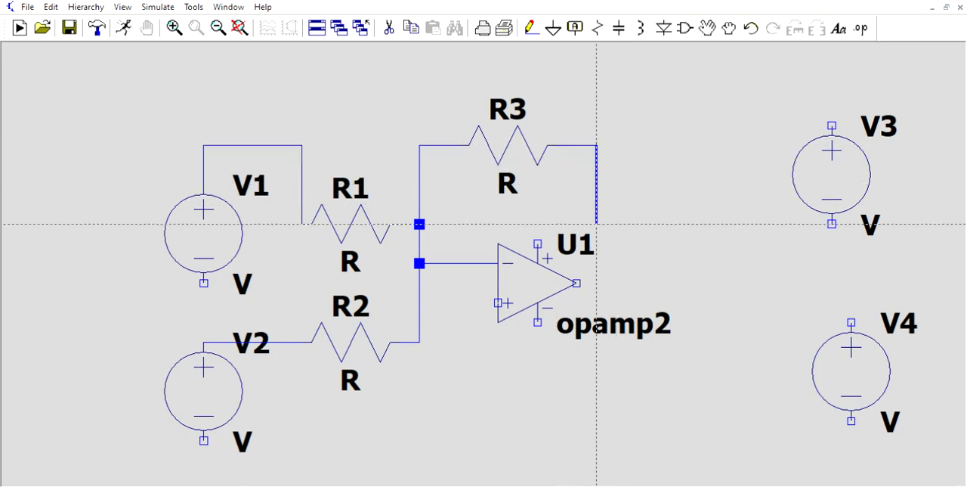
left_click(597, 283)
left_click(577, 283)
left_click(499, 263)
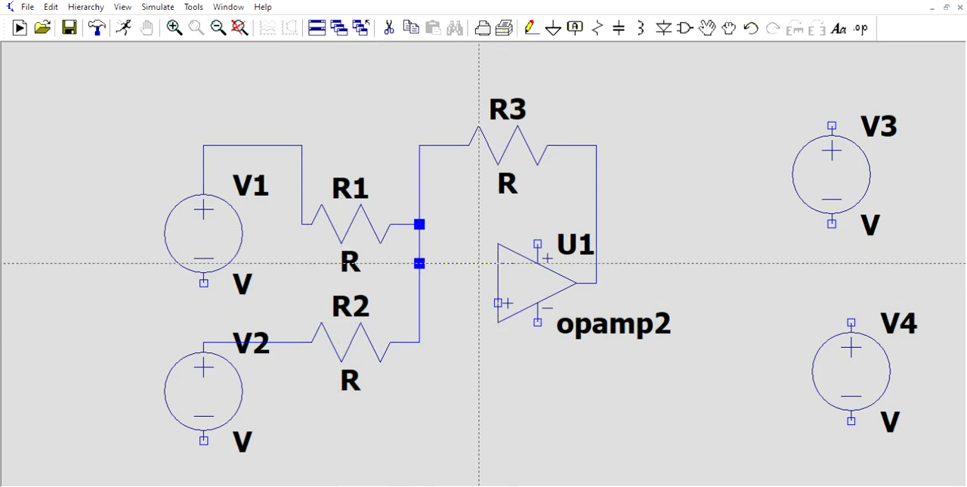
left_click(420, 263)
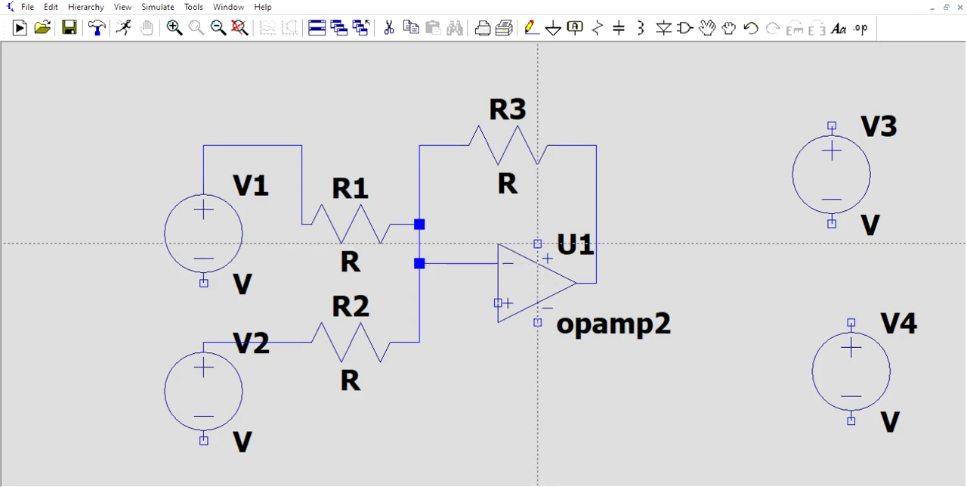
Wire U1's positive supply pin to V3's positive terminal, routing it above the op-amp
left_click(538, 244)
left_click(675, 204)
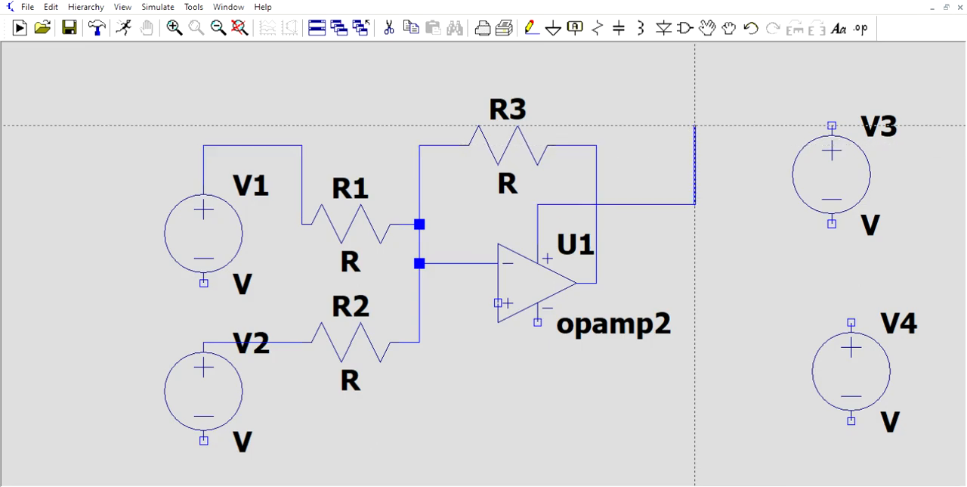
left_click(695, 125)
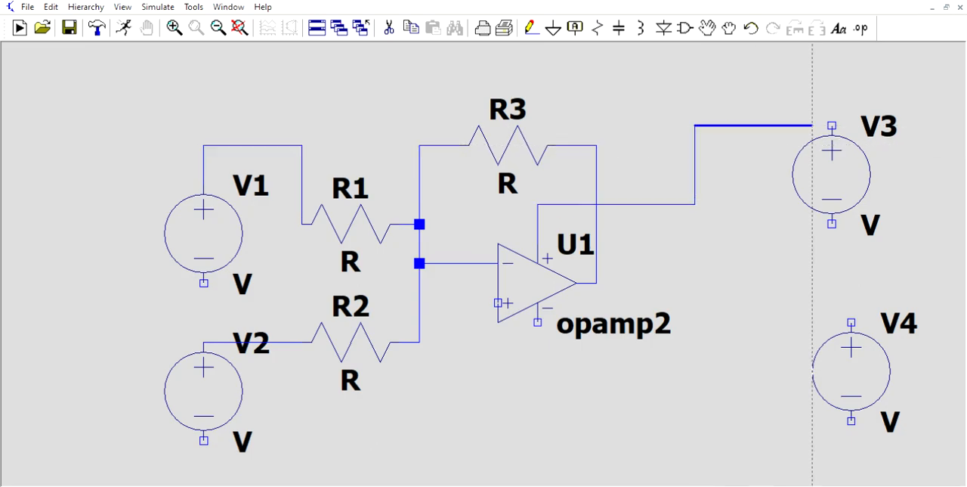
left_click(832, 126)
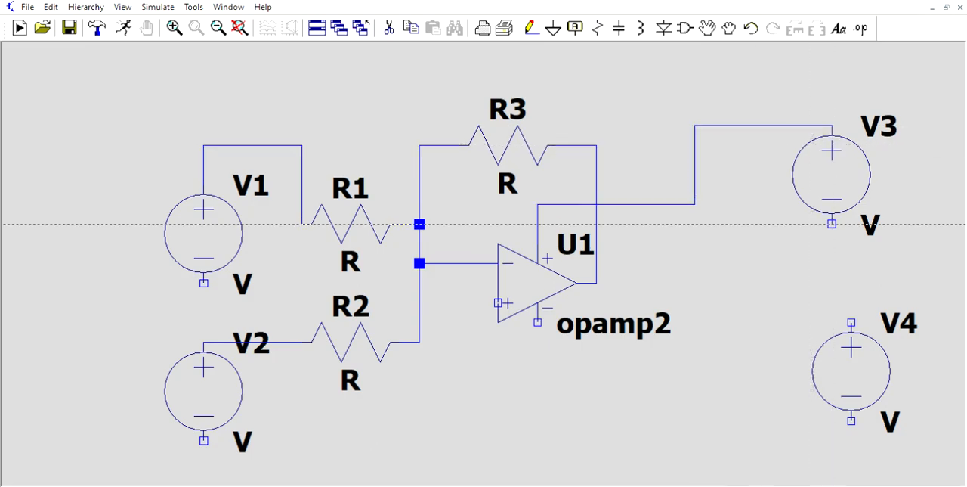
Wire U1's negative supply pin to V4's negative terminal, routing it below the op-amp and source
left_click(538, 322)
left_click(538, 380)
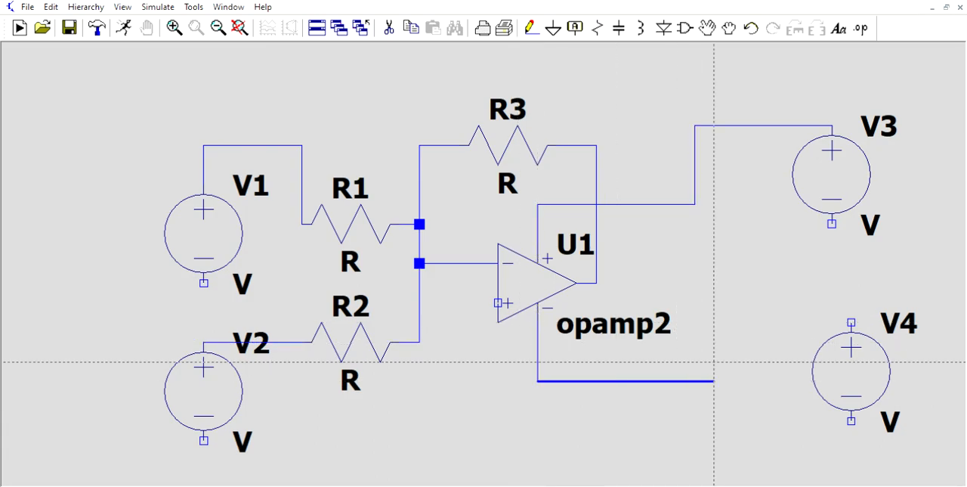
left_click(695, 381)
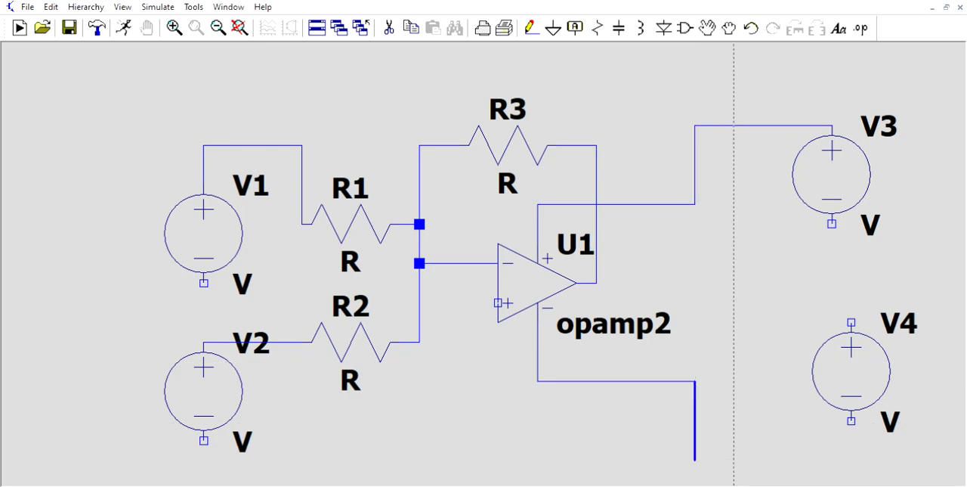
left_click(695, 460)
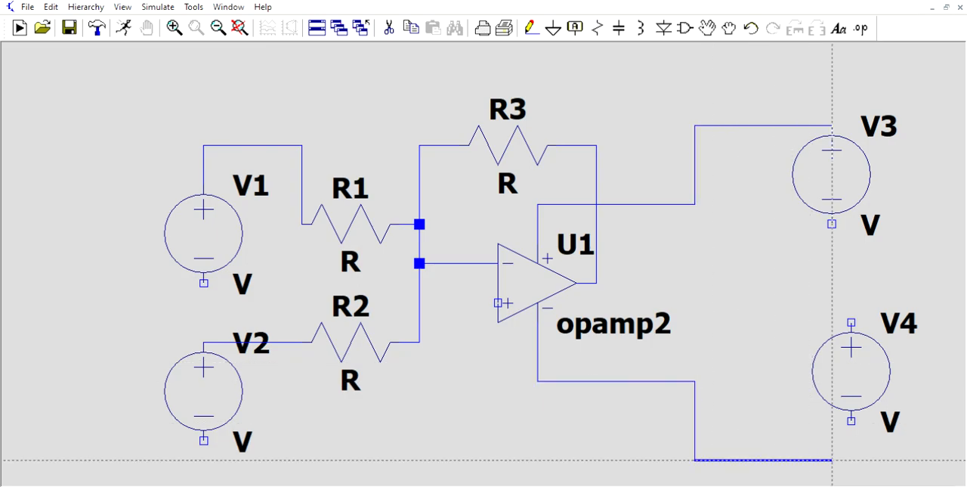
left_click(852, 460)
left_click(852, 421)
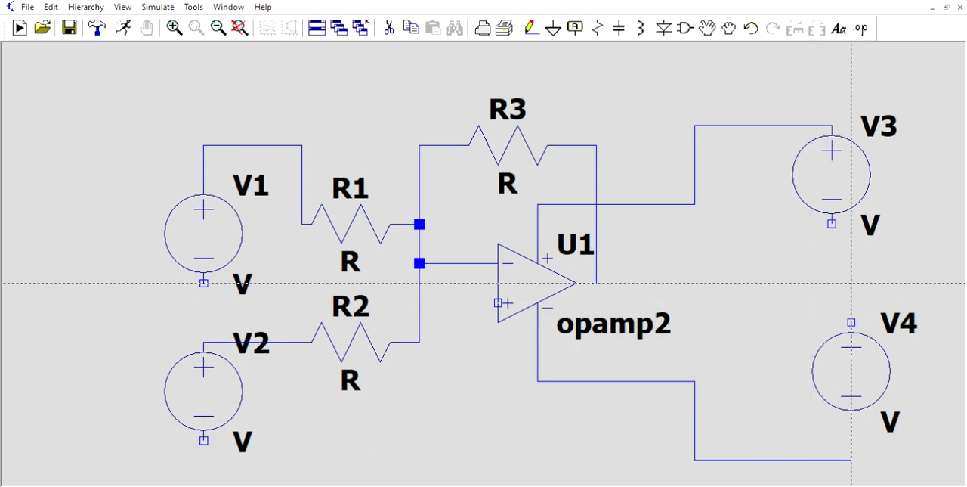
Wire V3's negative terminal to V4's positive terminal, then finish wiring without placing any further component
left_click(832, 224)
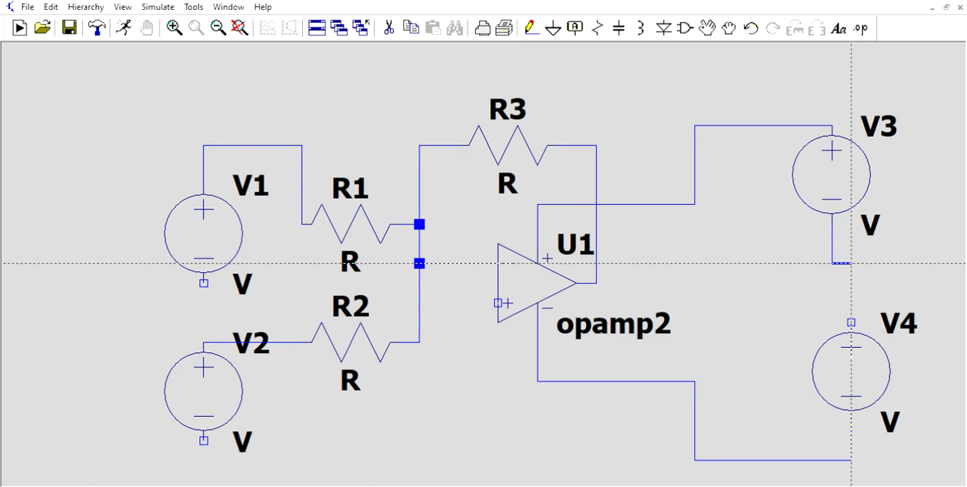
left_click(852, 323)
key("Escape")
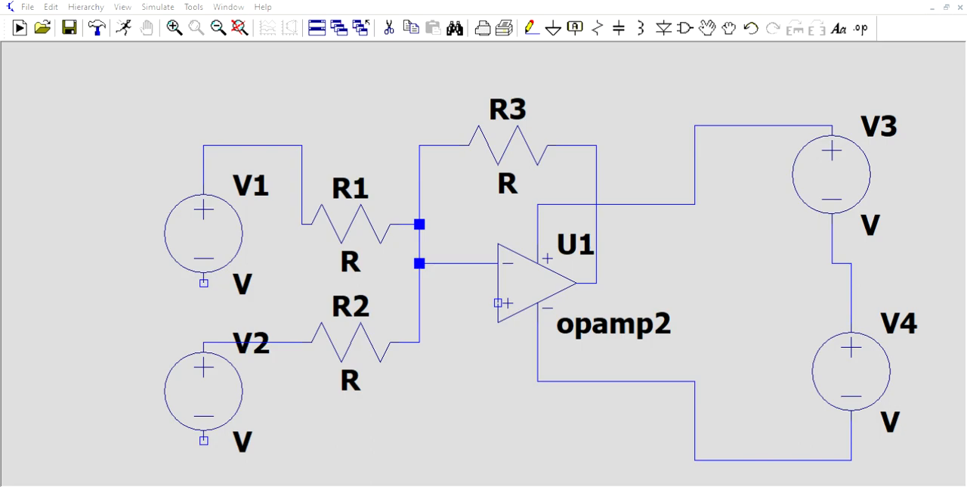
key("Return")
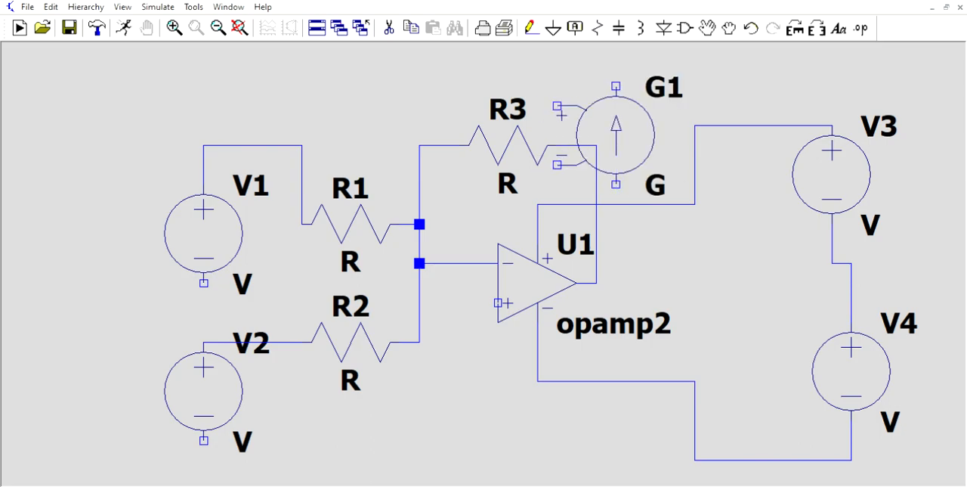
key("Escape")
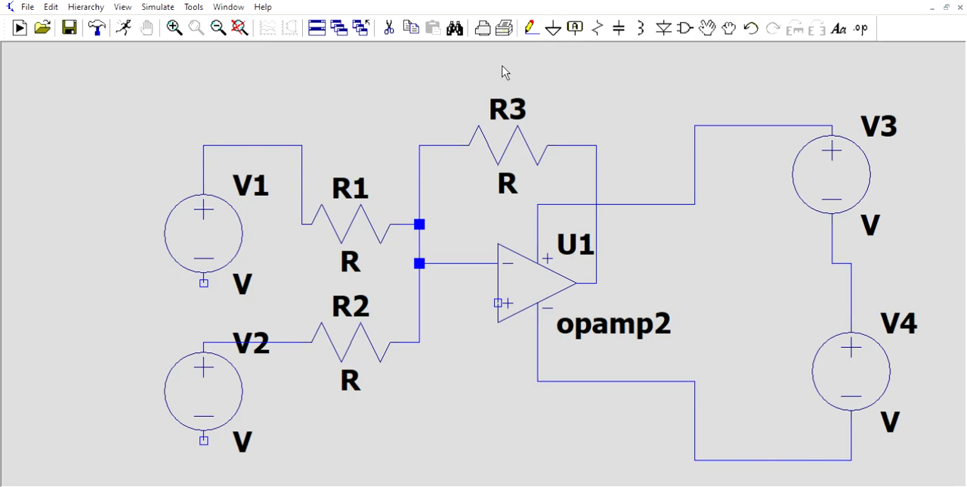
Place four ground symbols: beside V1's negative terminal, below V2, left of the V3–V4 wire, and below left of U1's non-inverting input
left_click(553, 28)
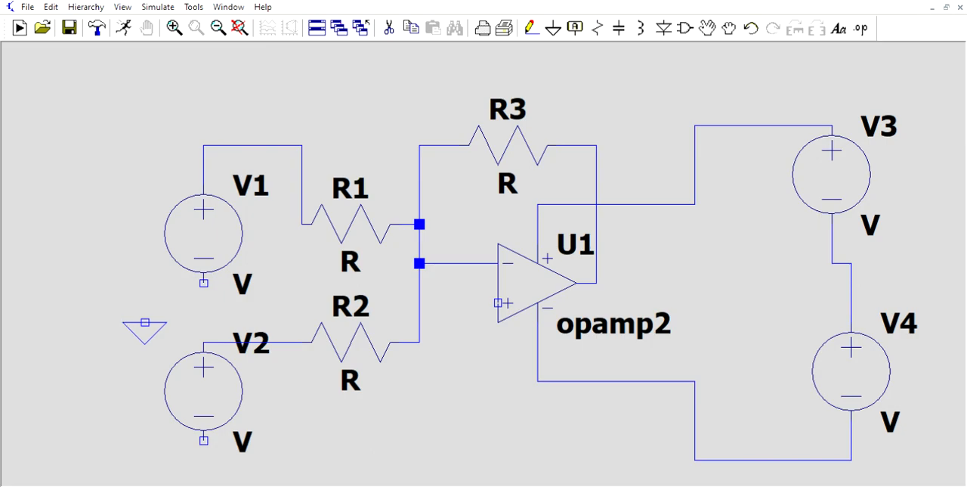
left_click(145, 302)
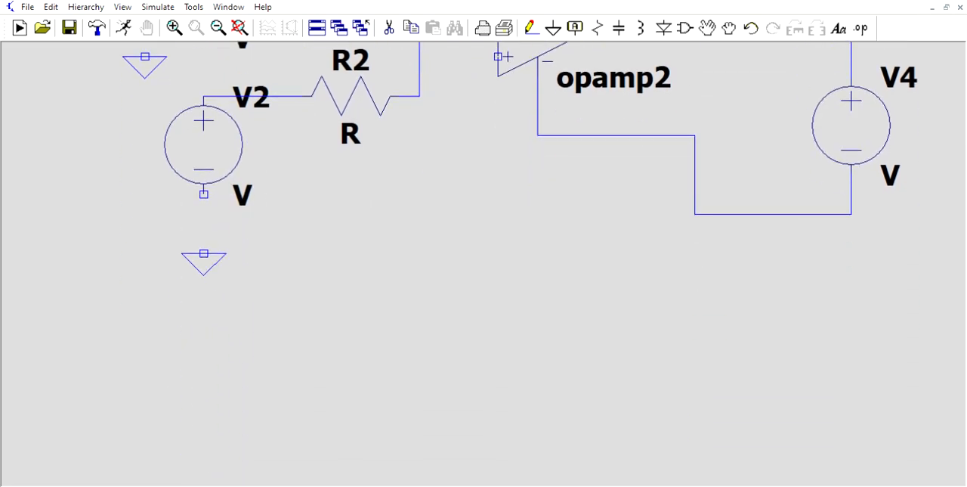
left_click(203, 234)
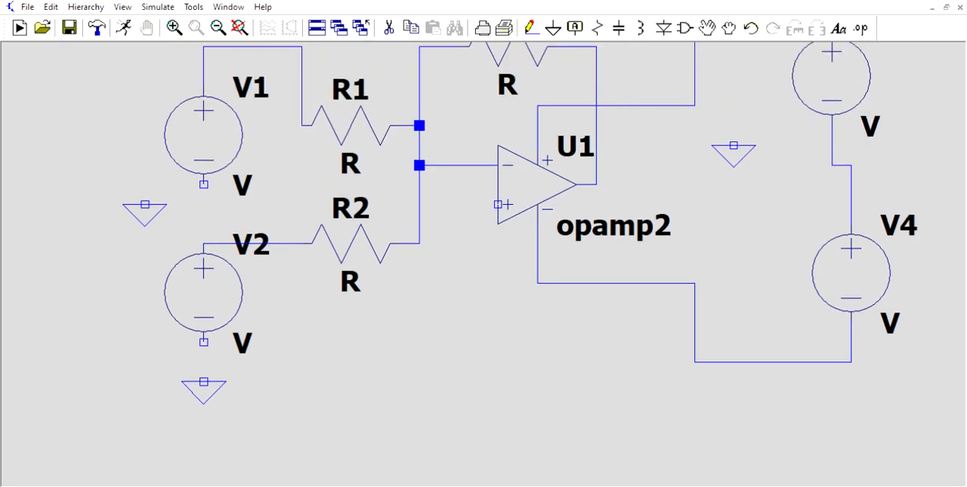
left_click(773, 165)
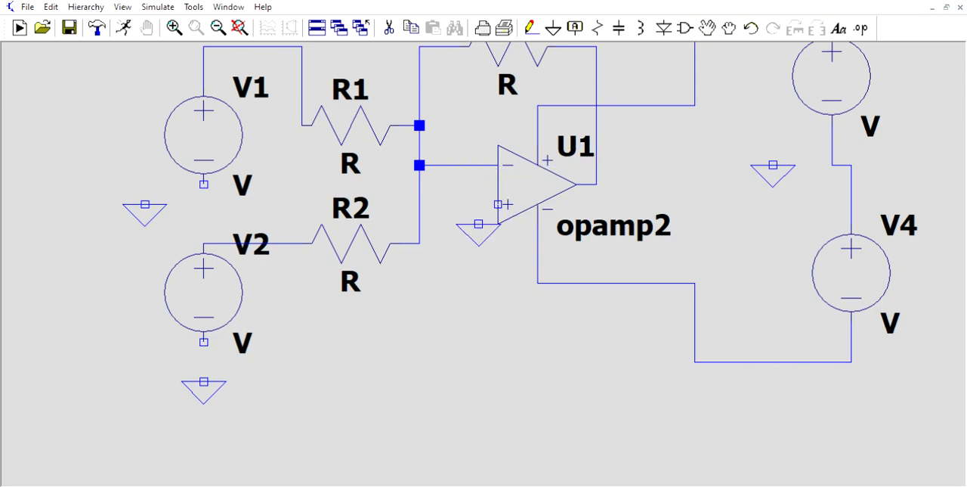
left_click(459, 243)
key("Escape")
Wire the negative terminals of V1 and V2 to their nearby ground symbols
left_click_drag(841, 369, 840, 438)
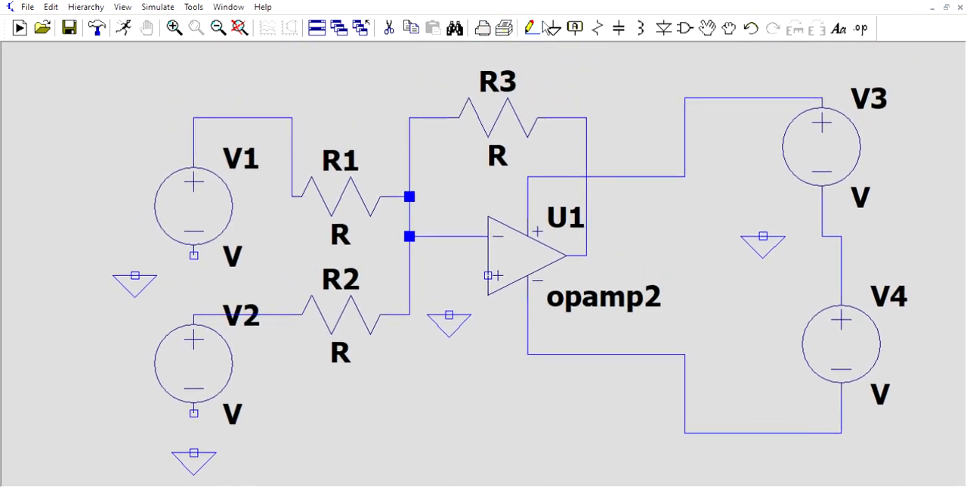
left_click(532, 28)
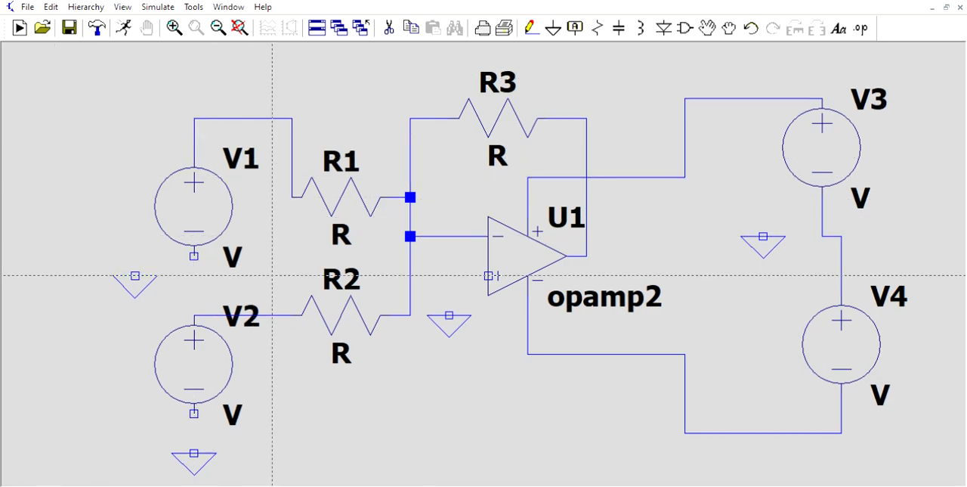
left_click(134, 276)
left_click(194, 256)
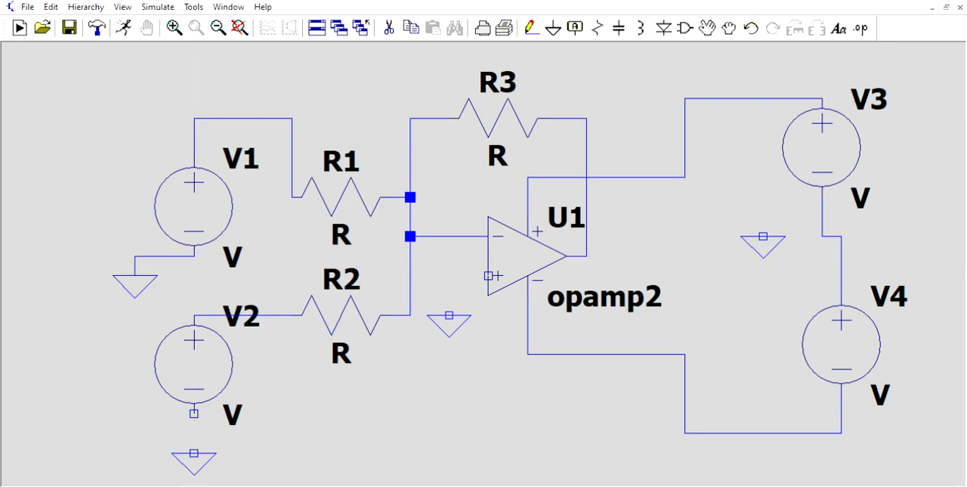
left_click(194, 414)
left_click(194, 454)
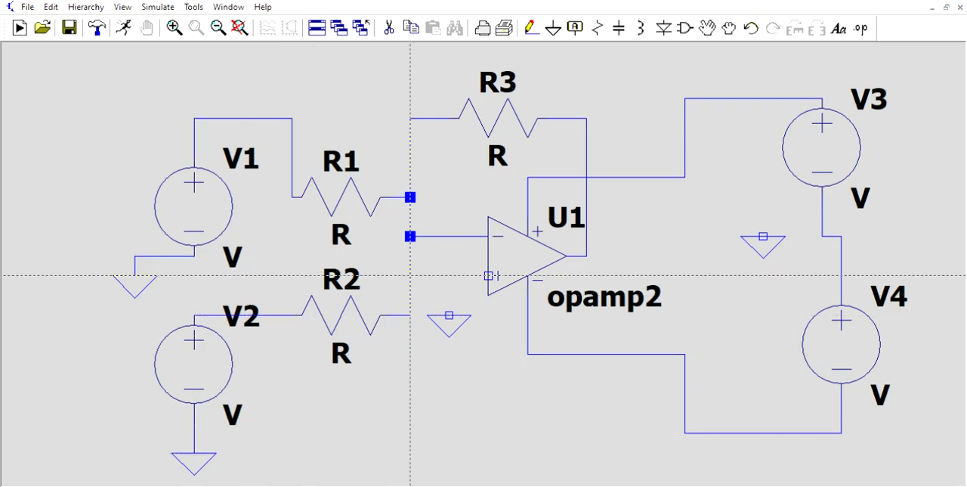
Wire U1's non-inverting input and the connection between V3 and V4 to their nearby ground symbols
left_click(488, 276)
left_click(449, 314)
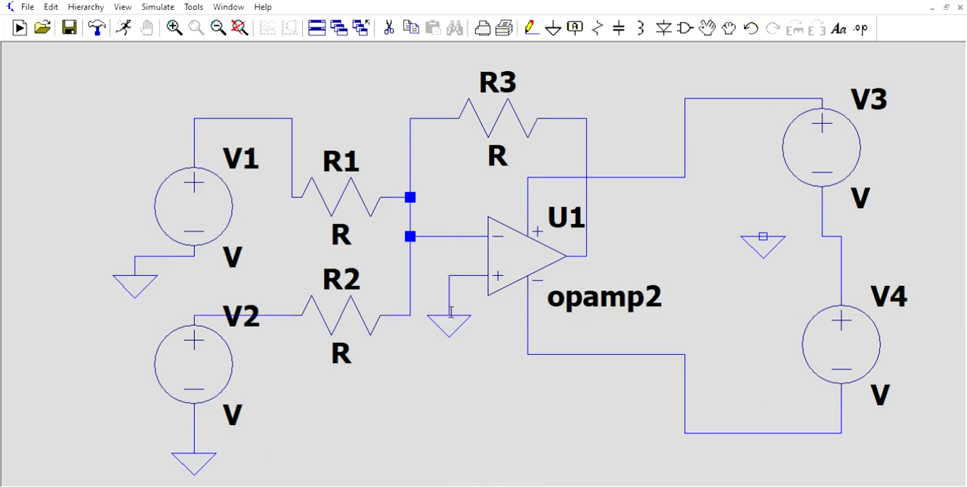
left_click(763, 236)
left_click(823, 216)
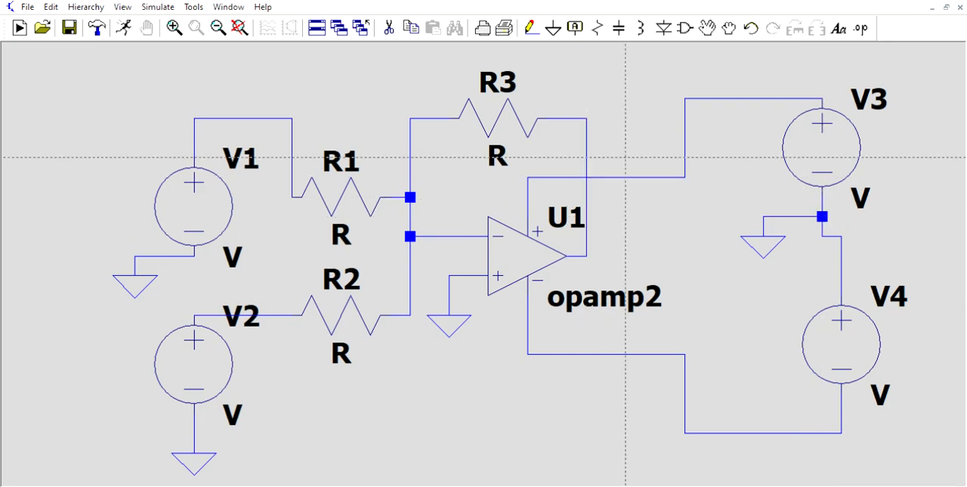
key("Escape")
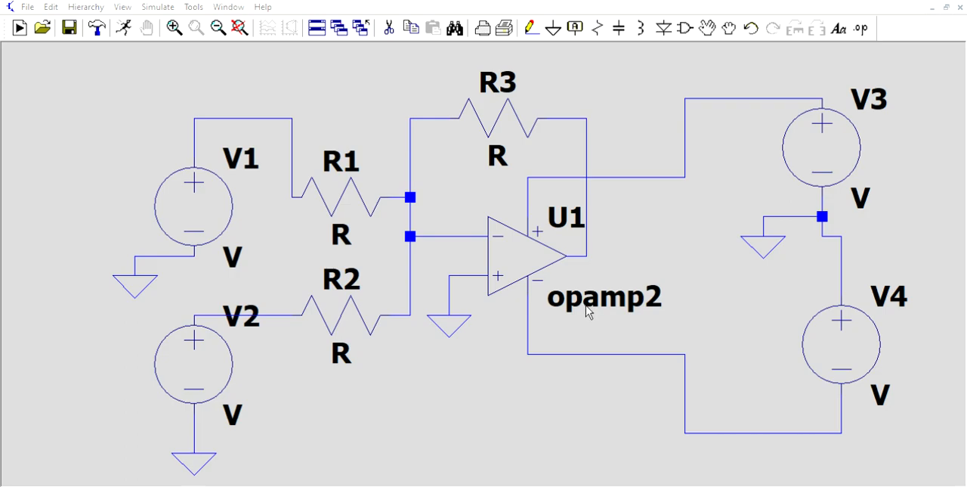
Configure V1 and V2 as sine sources with 0 V offset, 1 V amplitude and 1 kHz frequency
left_click(688, 379)
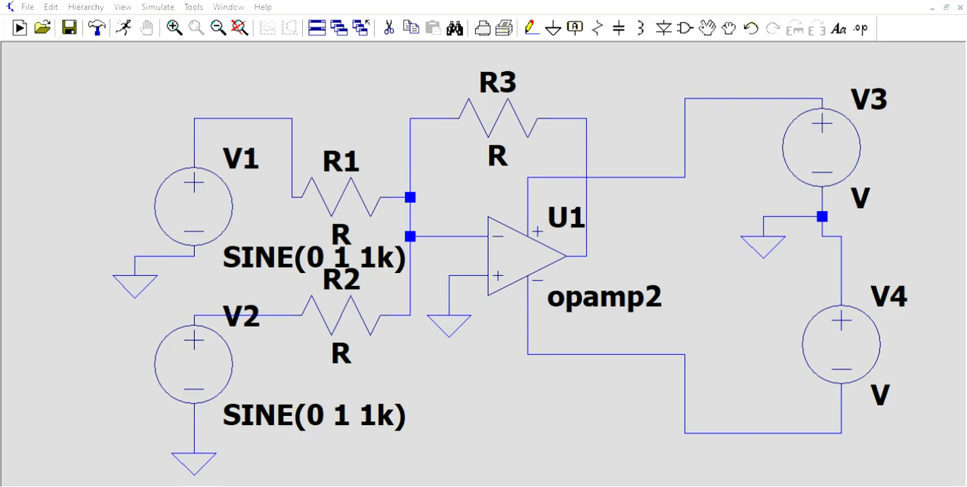
Set the resistance of R1, R3 and R2 to 1k each
left_click(555, 194)
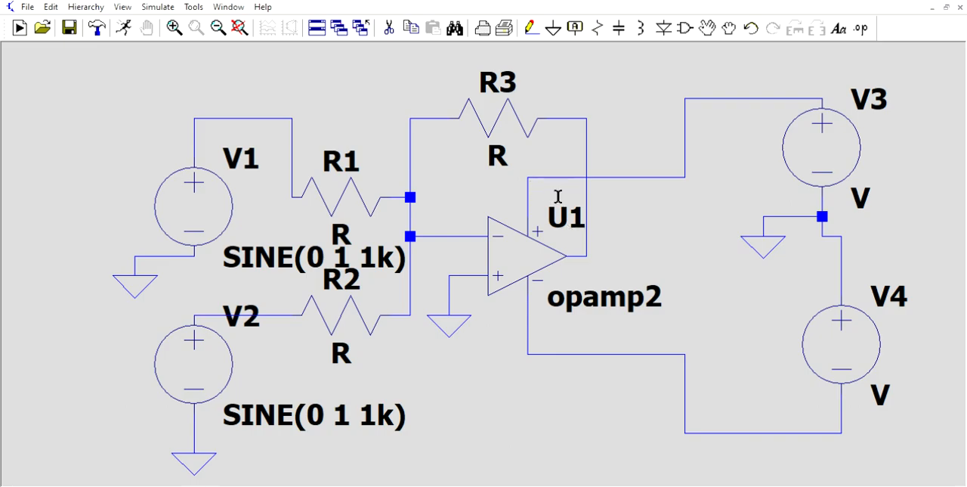
right_click(511, 108)
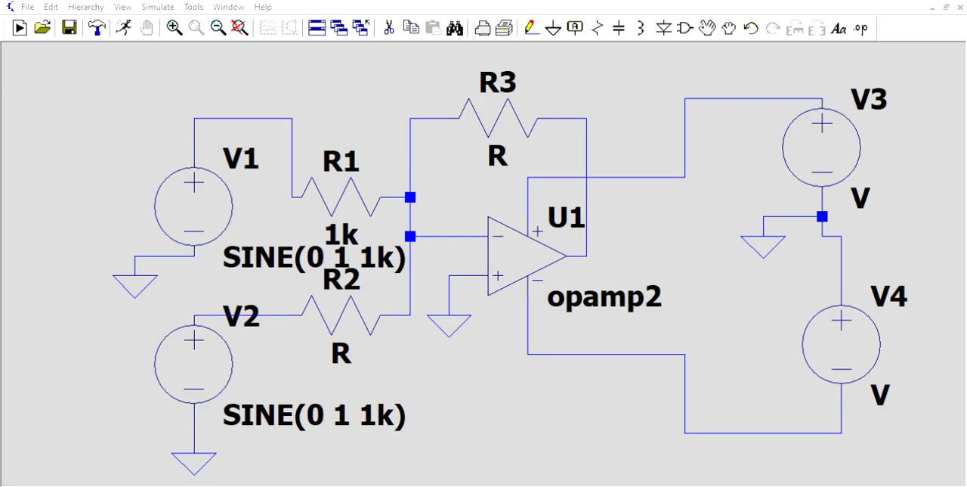
left_click(557, 190)
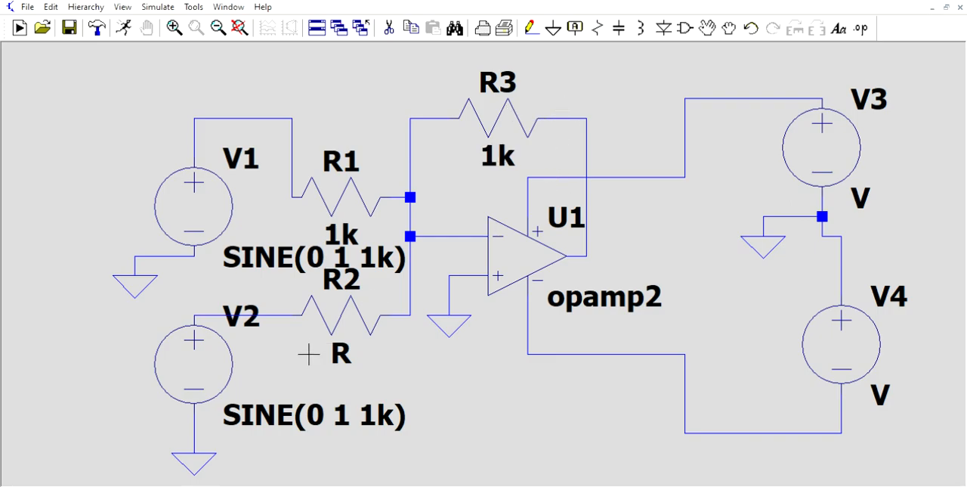
right_click(337, 315)
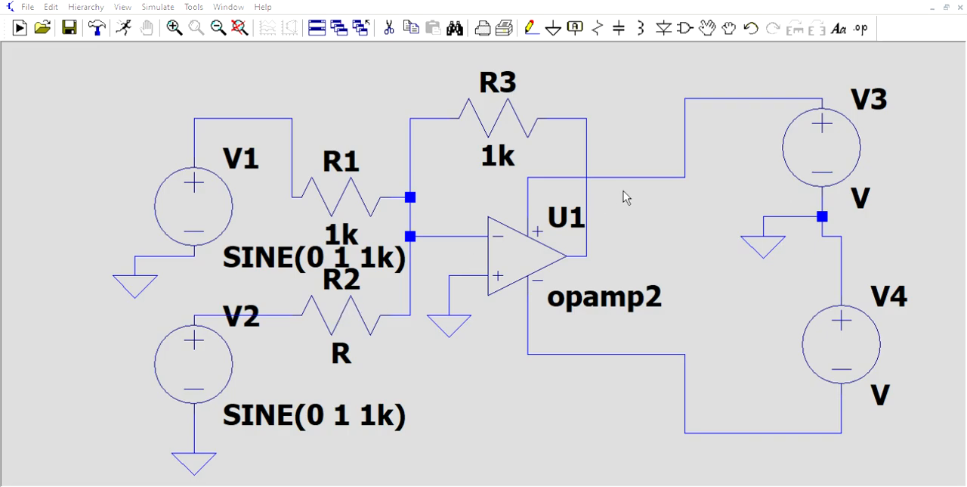
left_click(554, 192)
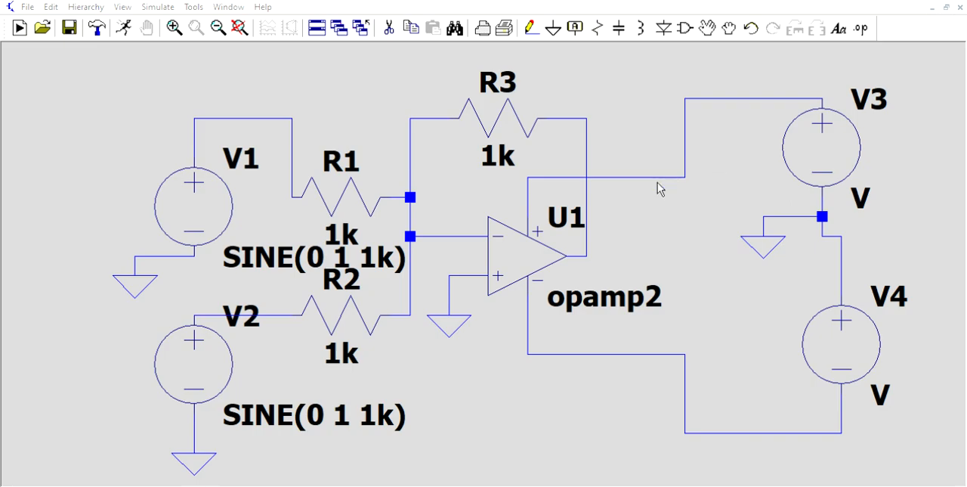
Set the DC value of both supply sources, V3 and V4, to 15 V
left_click(575, 229)
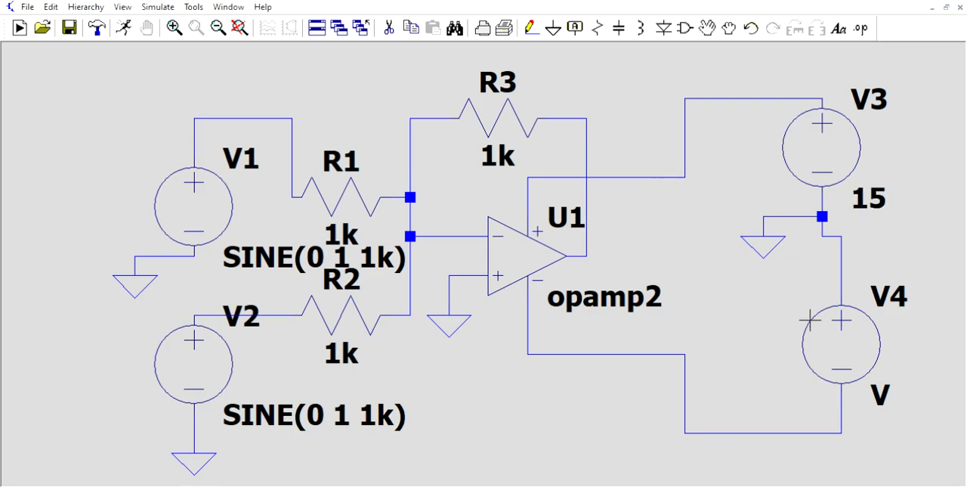
right_click(854, 341)
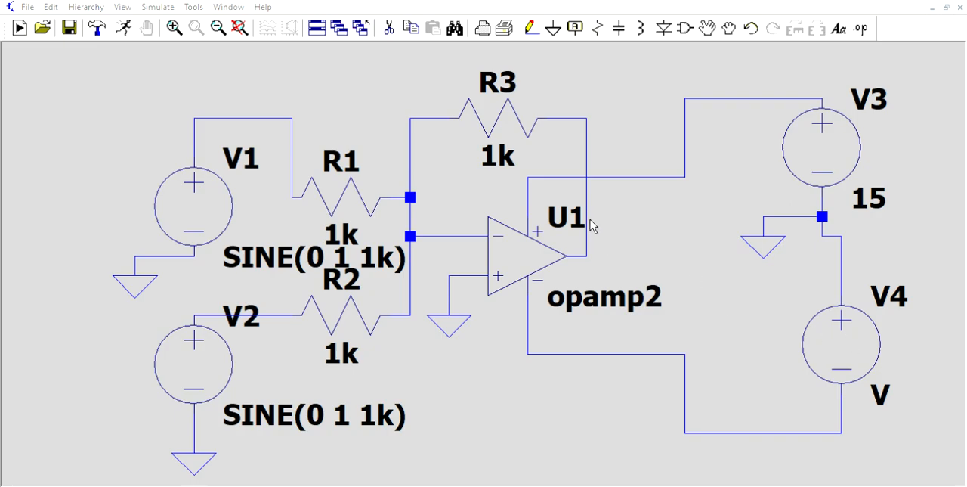
key("Return")
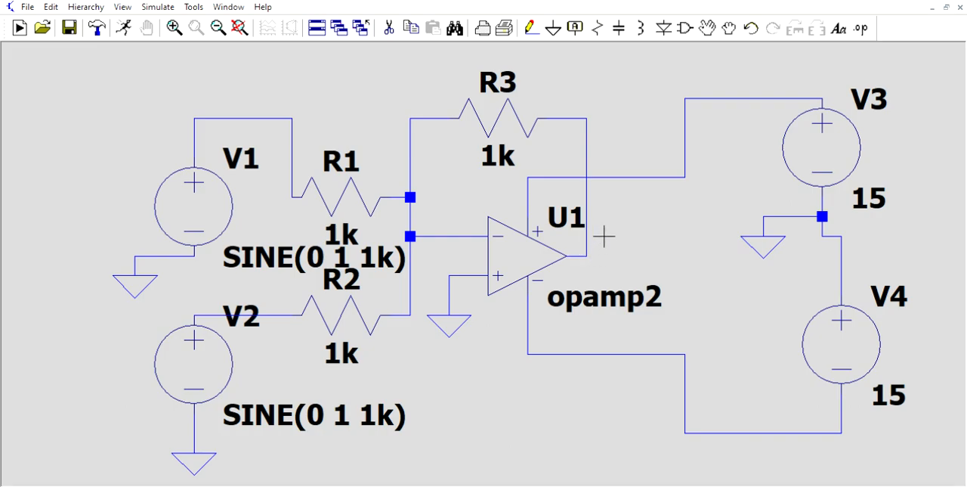
Create a net label named Vout for U1's output
left_click(581, 21)
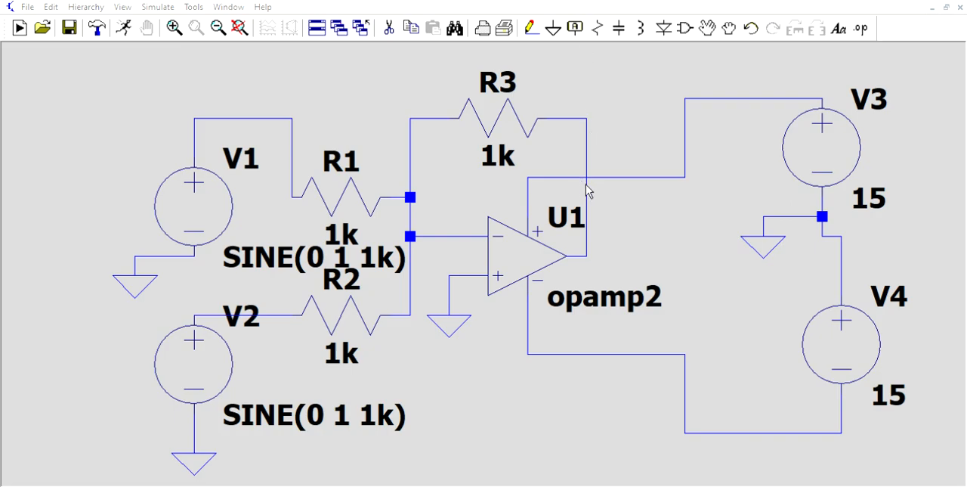
key("Return")
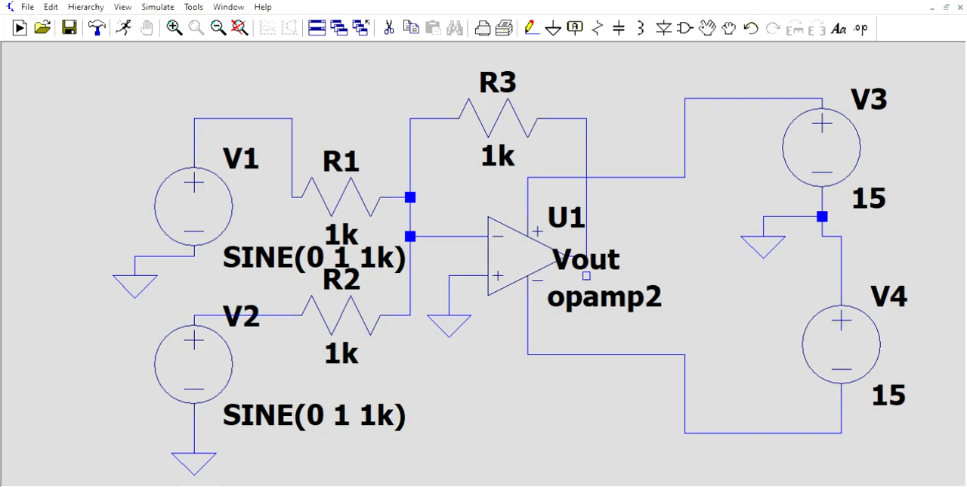
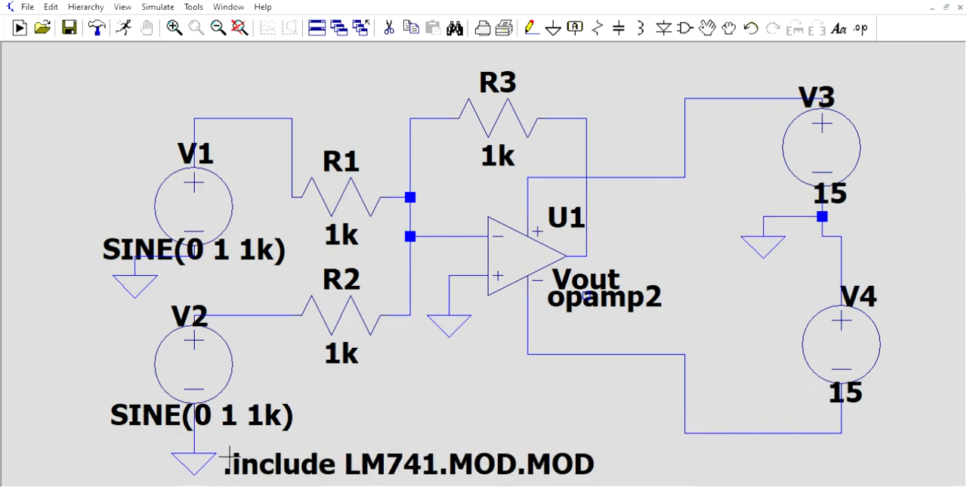
Place the SPICE directive .include LM741.MOD.MOD below the circuit, beside V2's ground
left_click(227, 456)
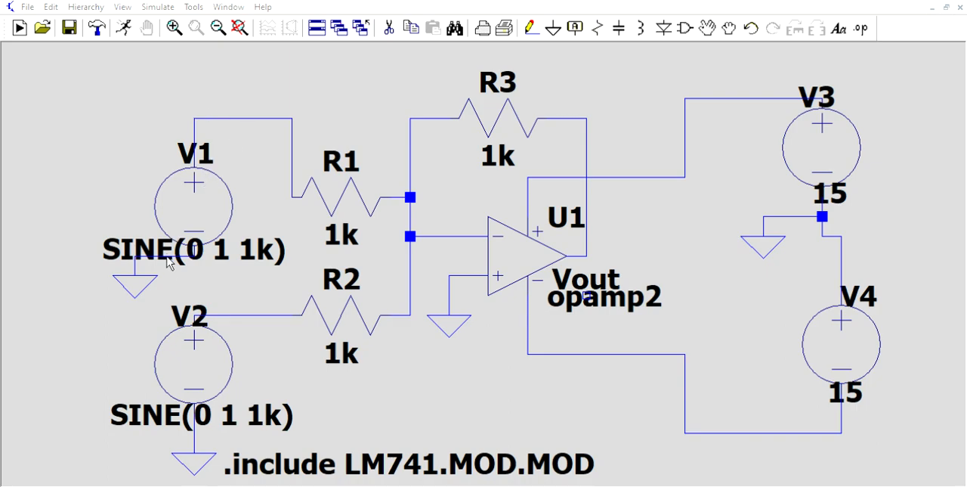
right_click(185, 202)
left_click(582, 217)
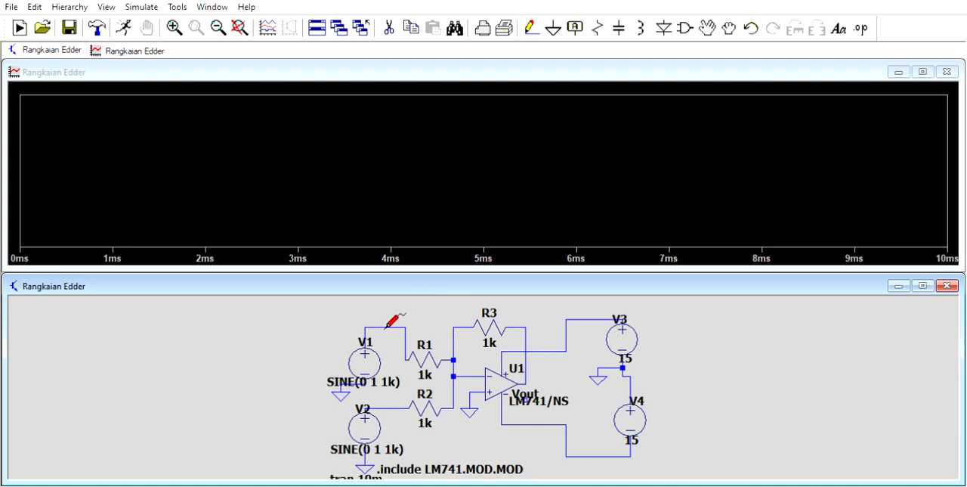
Plot V1's source voltage, add a second plot pane, and plot V2's source voltage in it
left_click(386, 327)
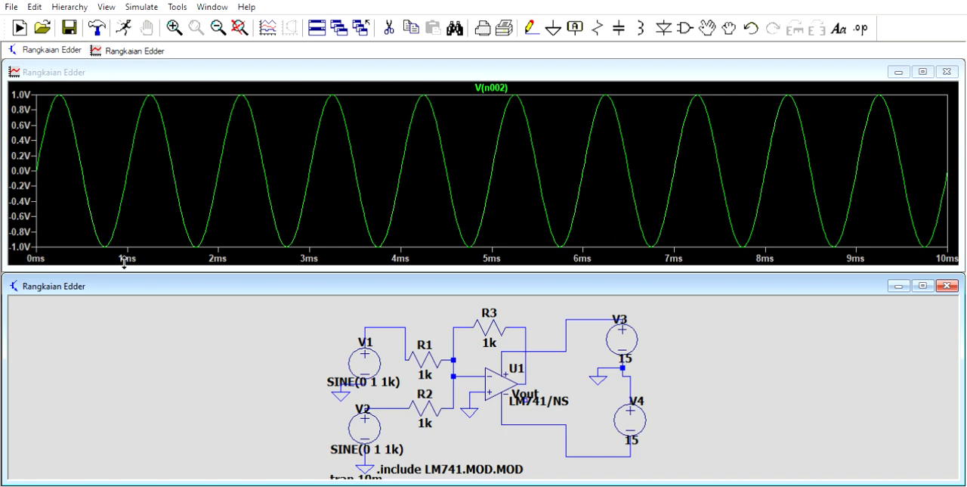
left_click(149, 224)
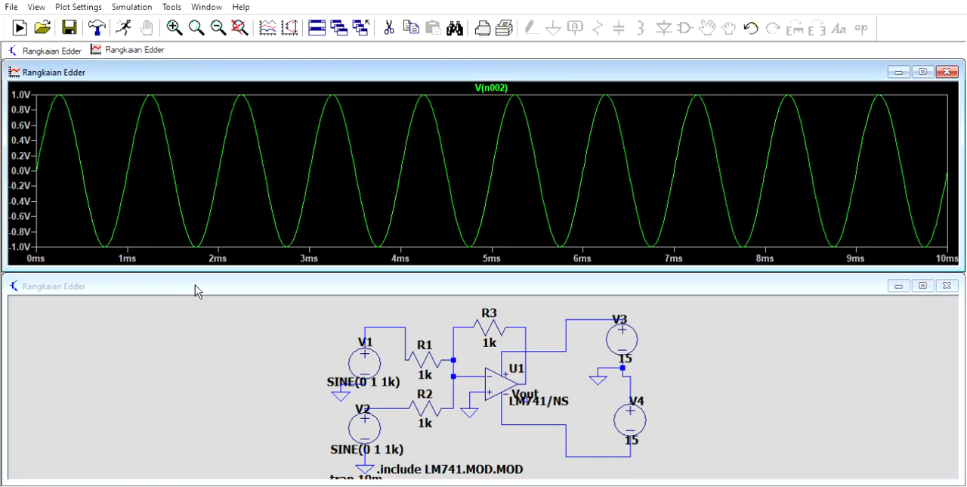
left_click(210, 307)
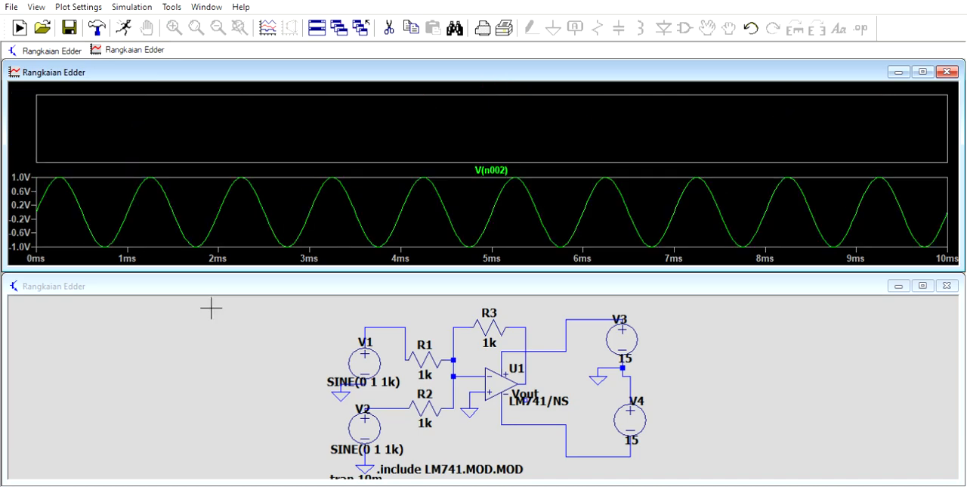
left_click(398, 406)
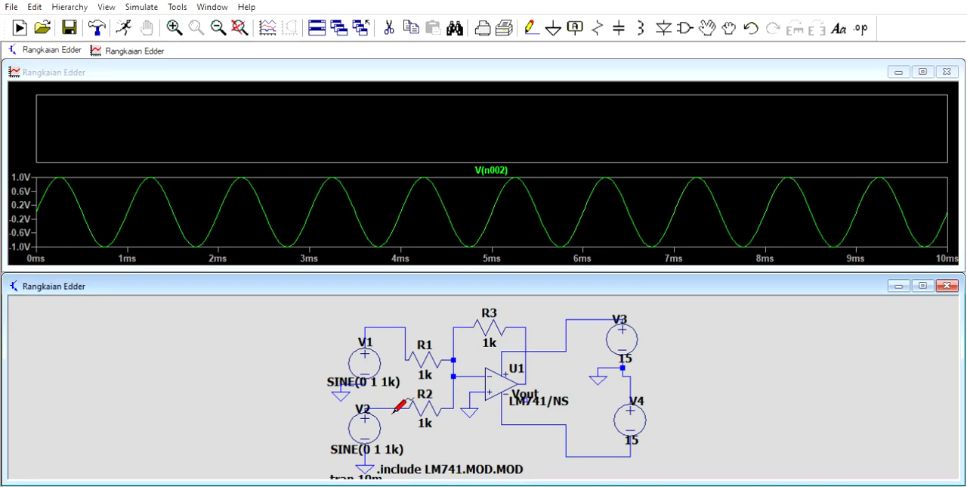
left_click(394, 409)
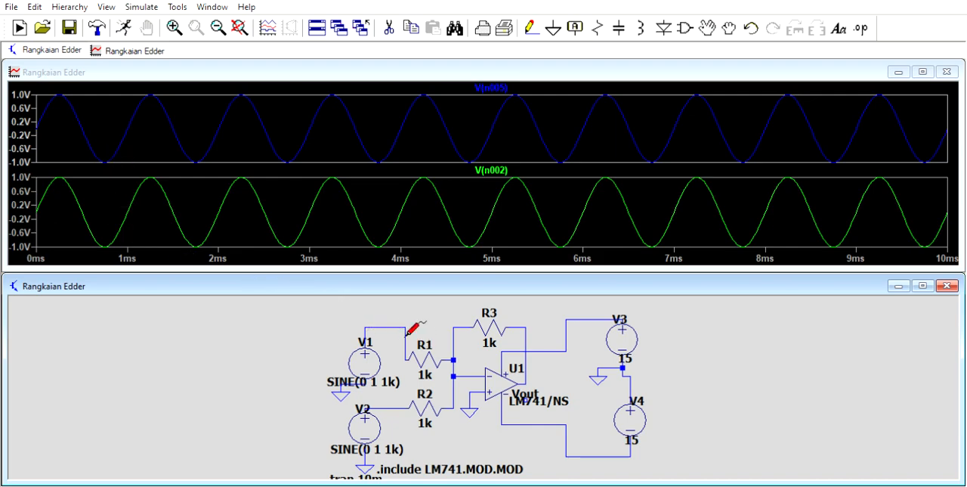
Add a third plot pane to the waveform window and plot U1's output voltage in it
left_click(363, 138)
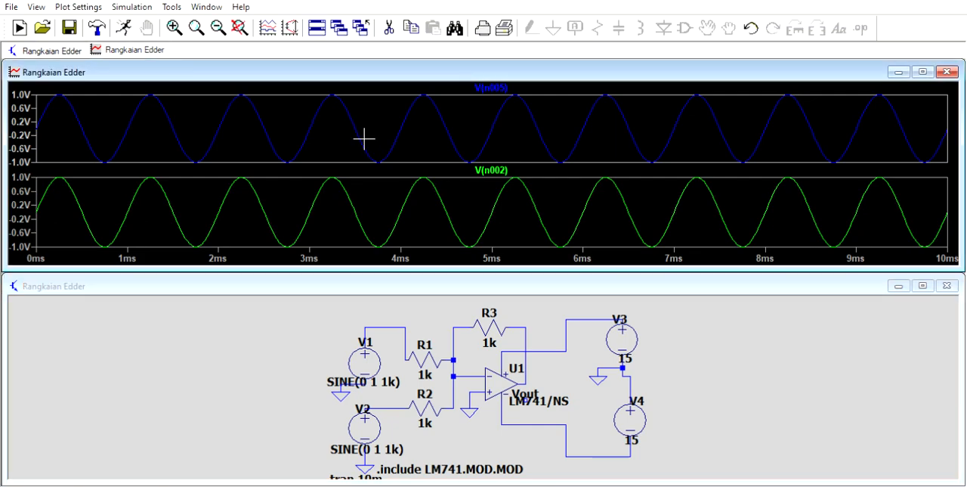
left_click(422, 228)
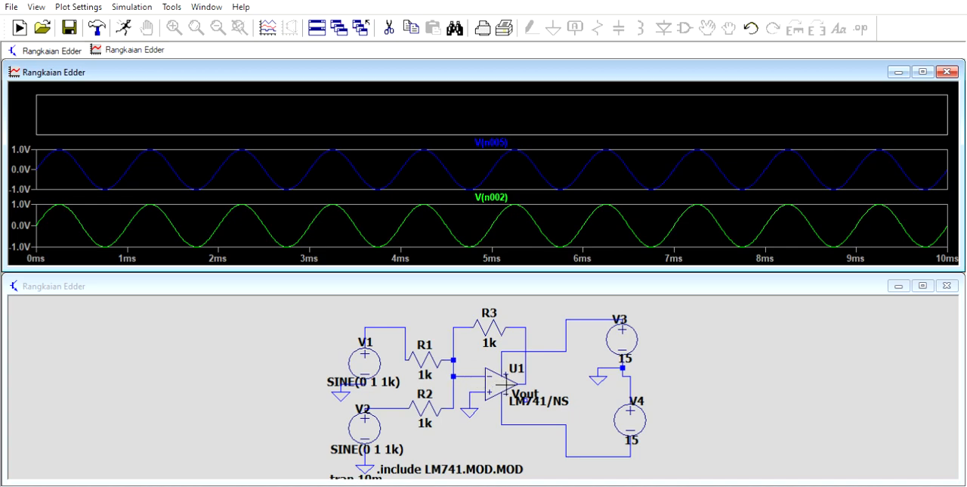
left_click(531, 376)
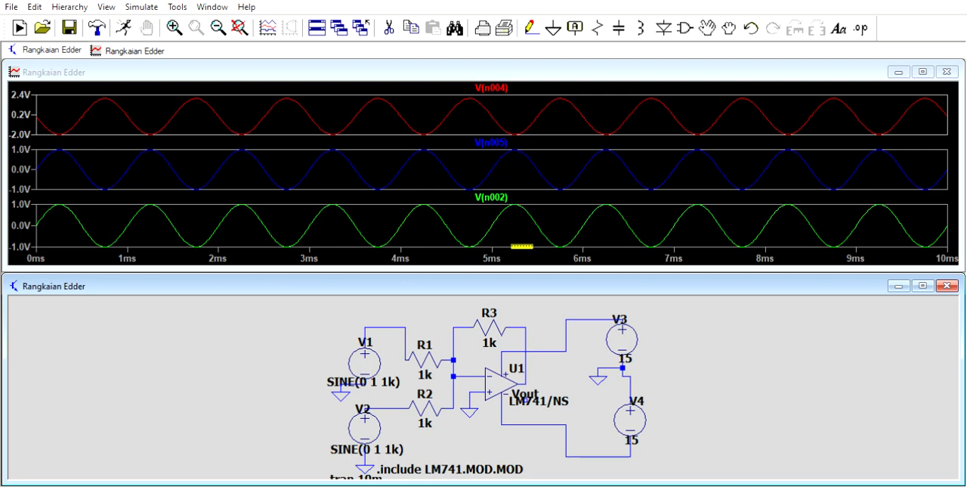
Delete the V(n004) output trace and probe U1's output again, twice over
left_click(492, 80)
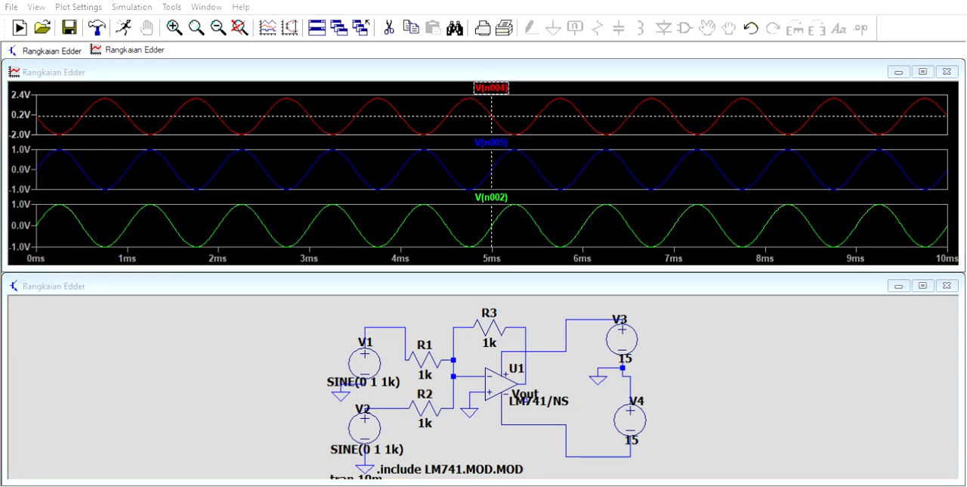
left_click(498, 282)
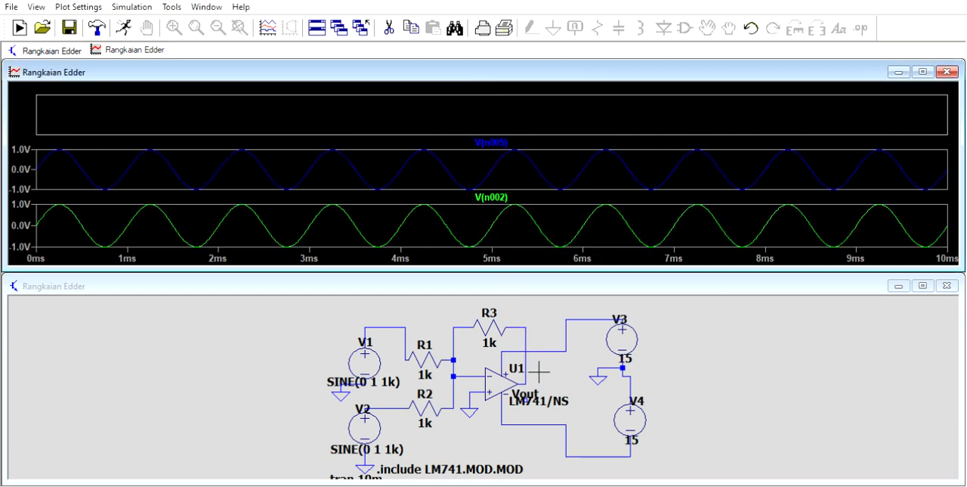
left_click(532, 375)
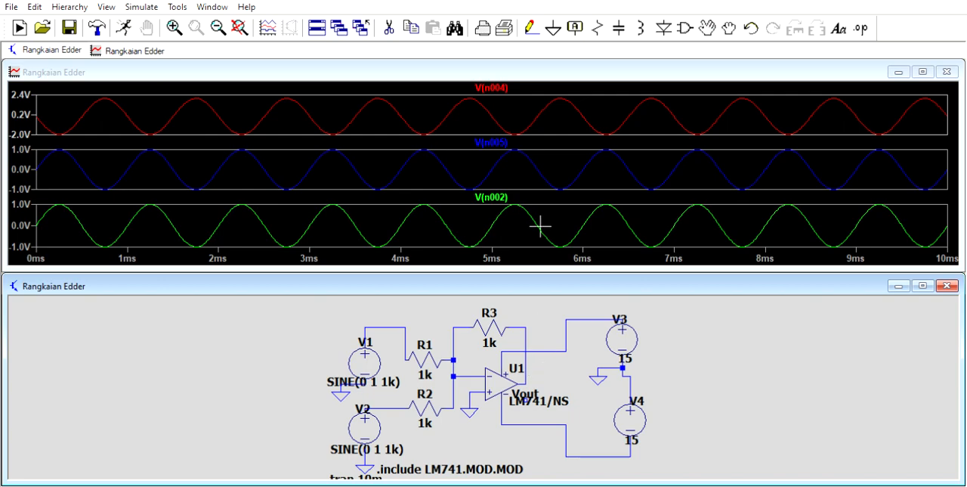
left_click(508, 85)
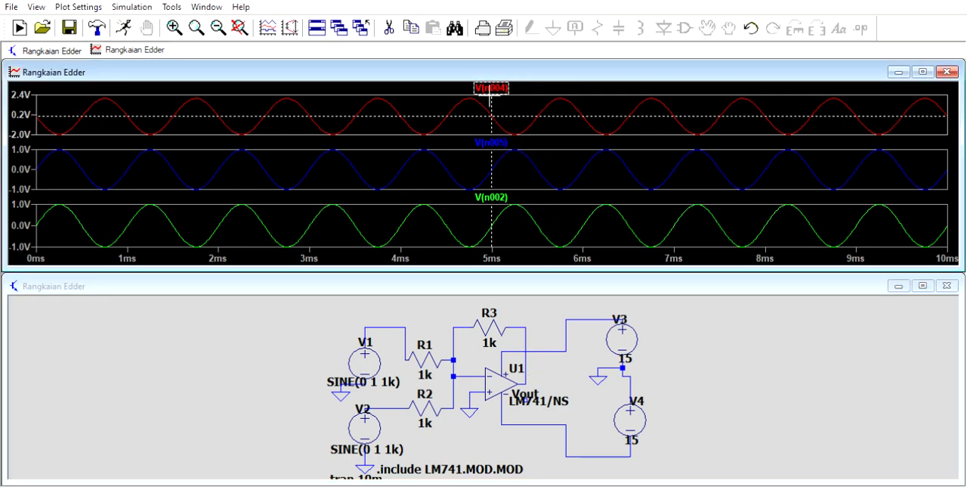
right_click(490, 85)
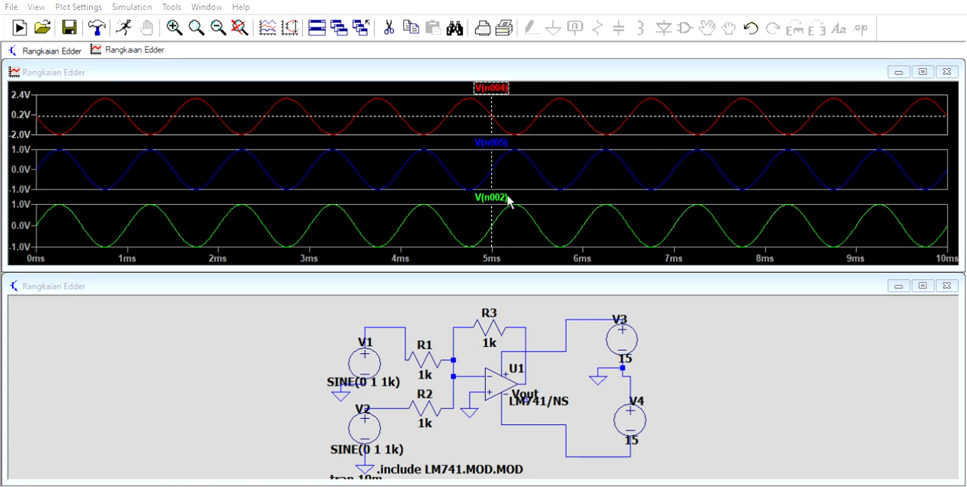
left_click(496, 281)
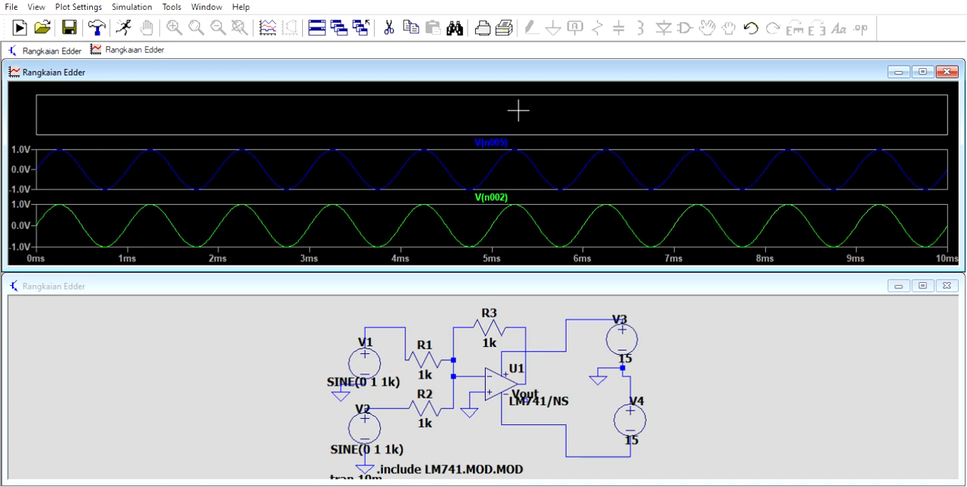
left_click(752, 355)
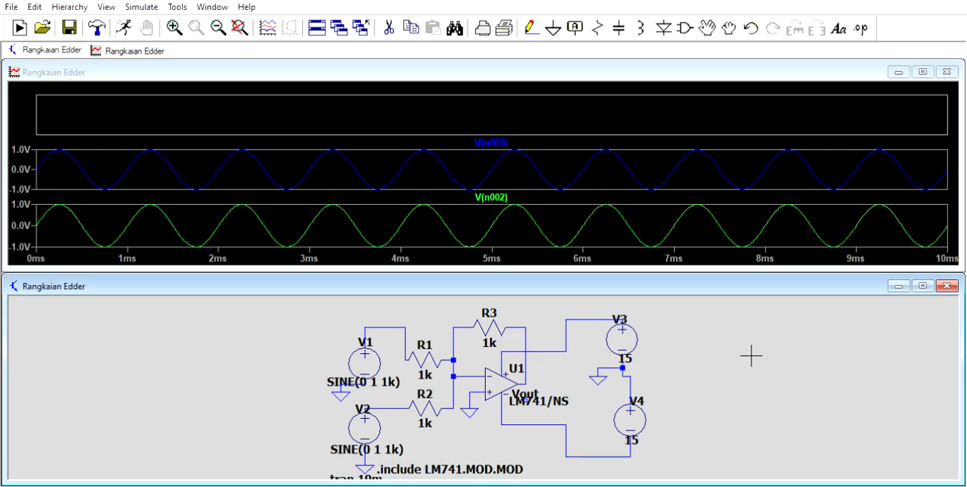
left_click(528, 383)
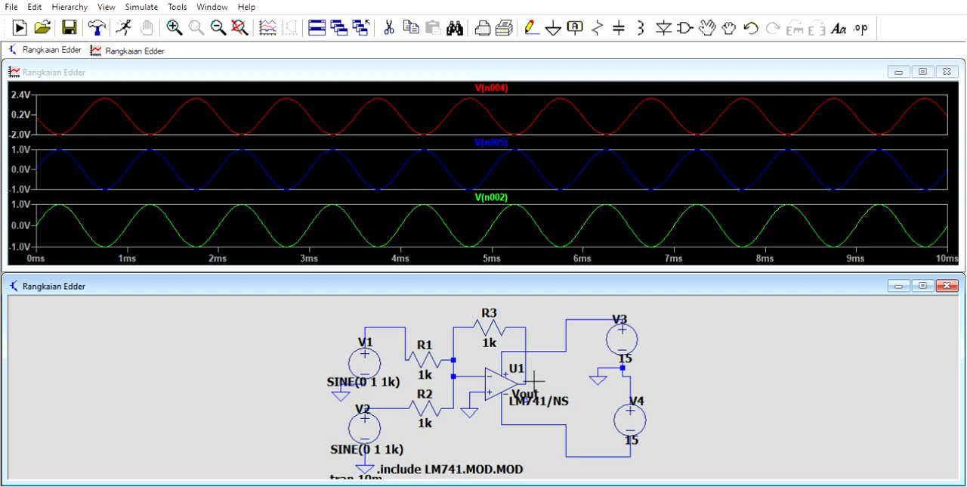
Zoom in on the output waveform around its first positive peak, and restore the full time range
left_click(111, 94)
left_click_drag(99, 91, 136, 120)
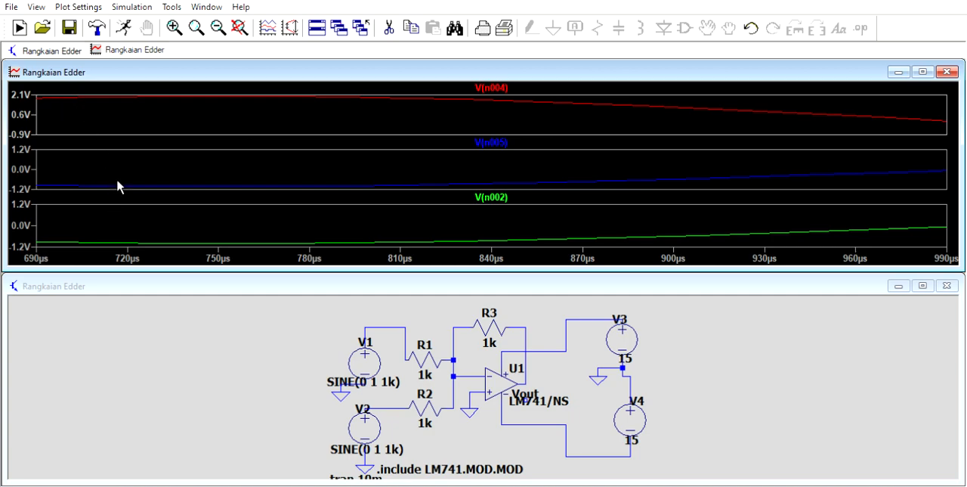
key("ctrl+e")
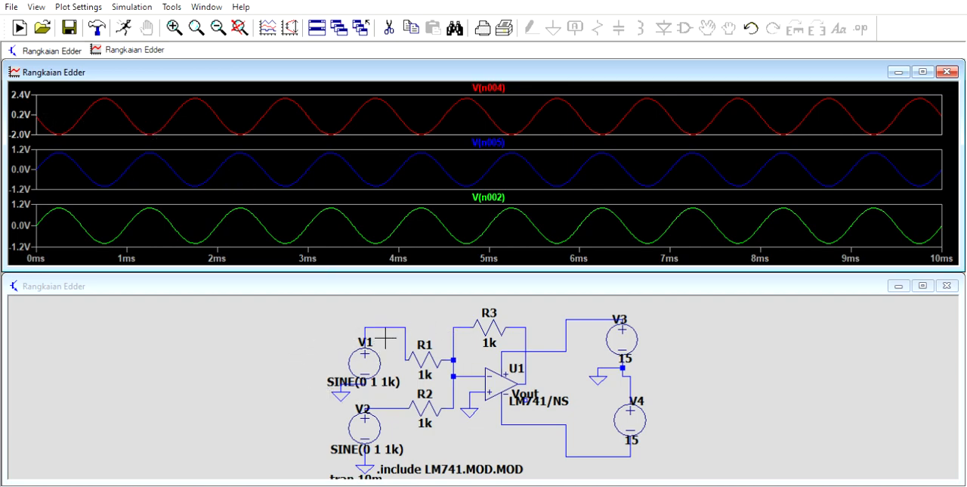
Plot the voltage at U1's inverting input in the output pane and delete that V(n003) trace
left_click(474, 372)
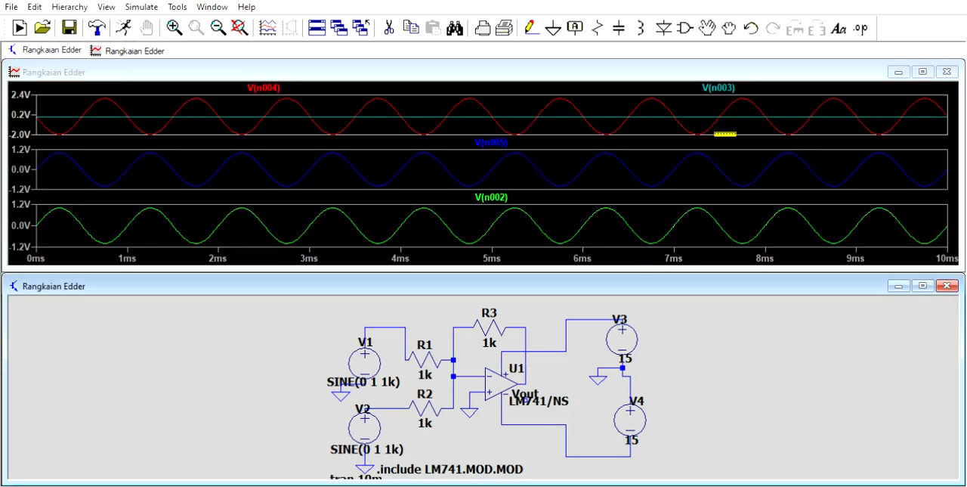
left_click(730, 84)
right_click(731, 83)
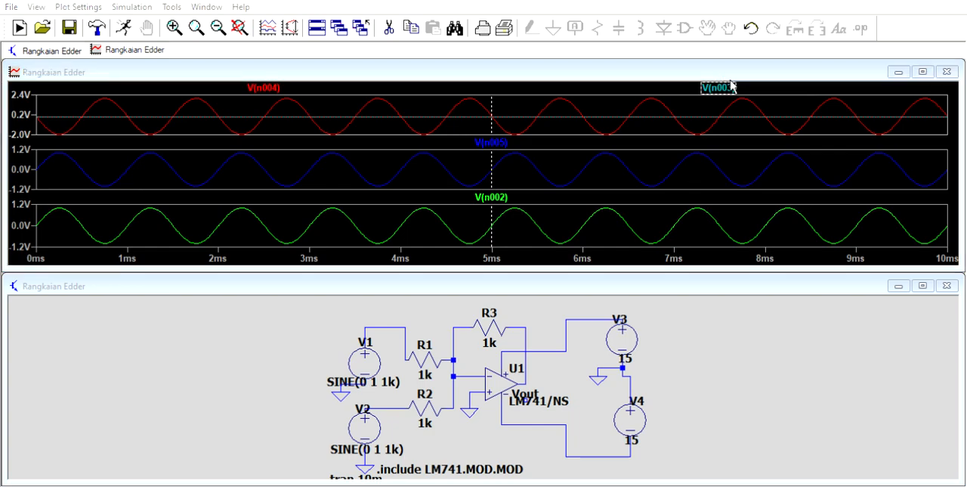
left_click(509, 285)
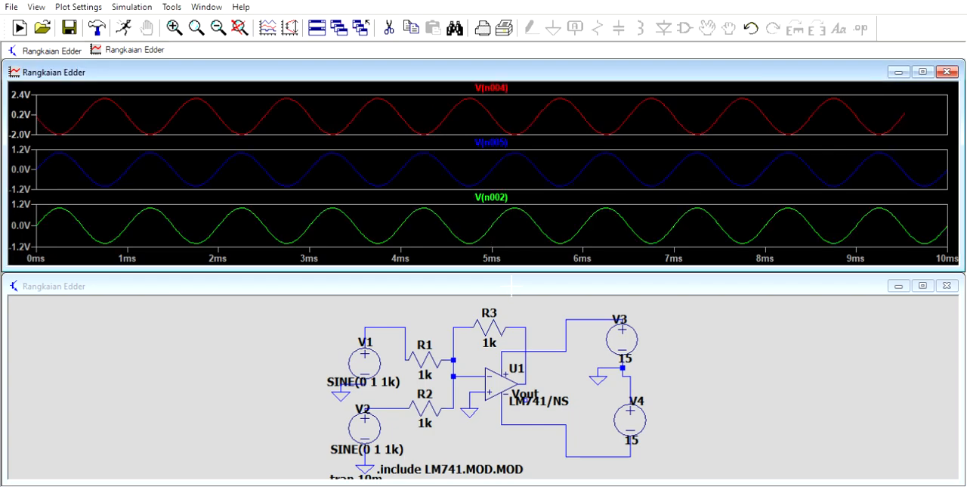